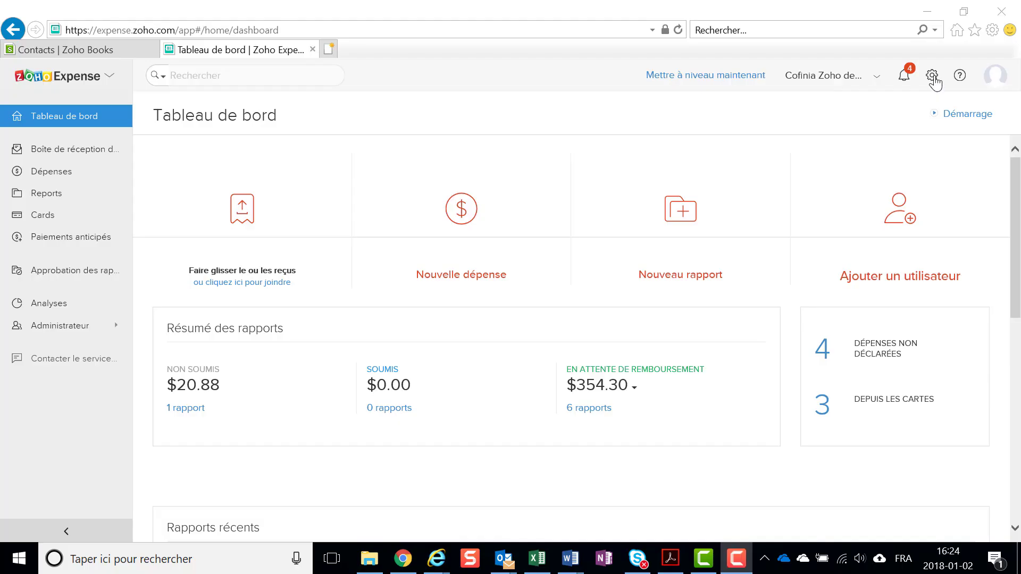
Open the organisation profile settings and review them down to the regional parameters
{"action": "left_click", "coordinate": [933, 78]}
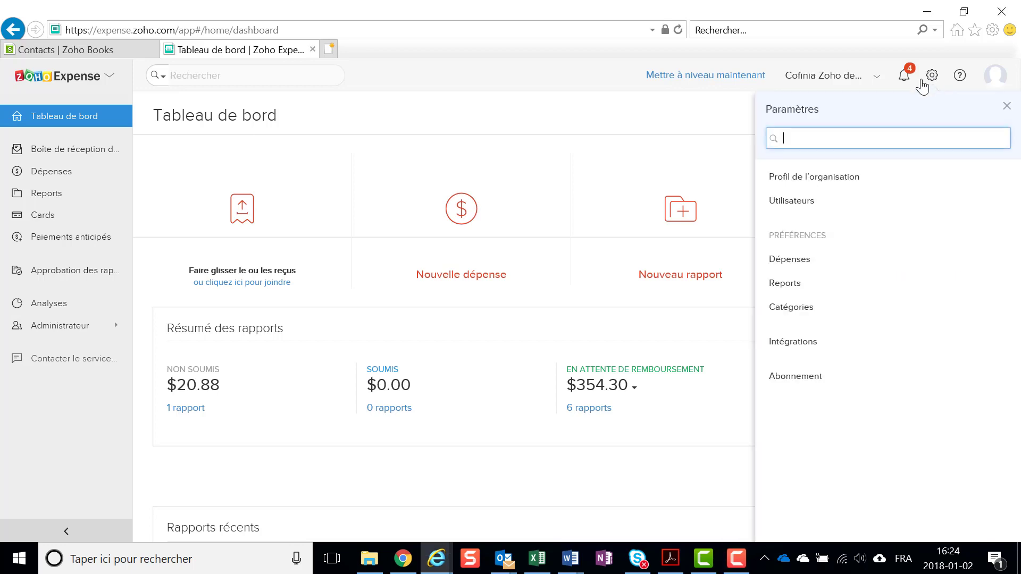
{"action": "left_click", "coordinate": [815, 178]}
{"action": "left_click", "coordinate": [678, 256]}
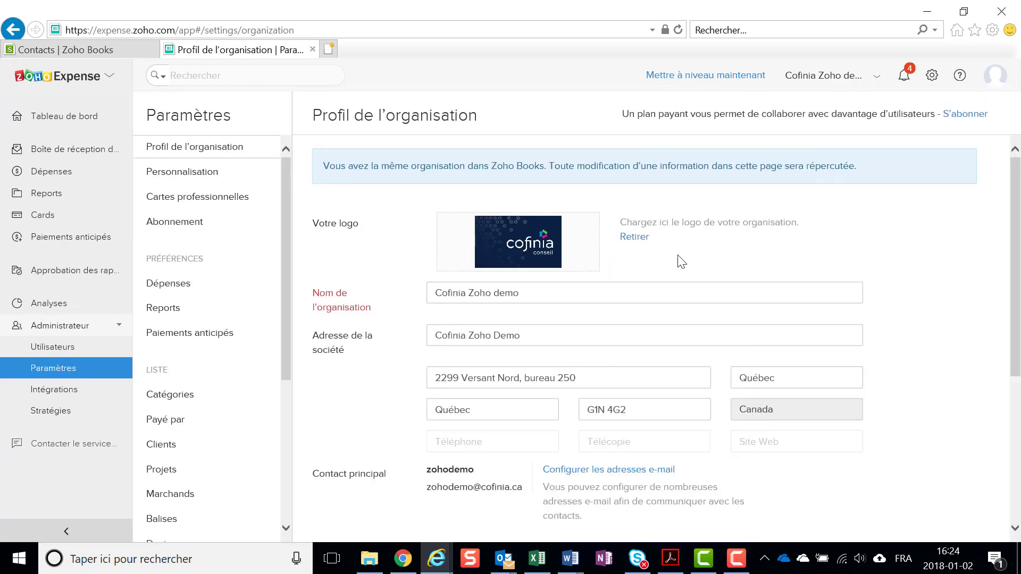
{"action": "scroll", "coordinate": [606, 409], "scroll_direction": "down", "scroll_amount": 5}
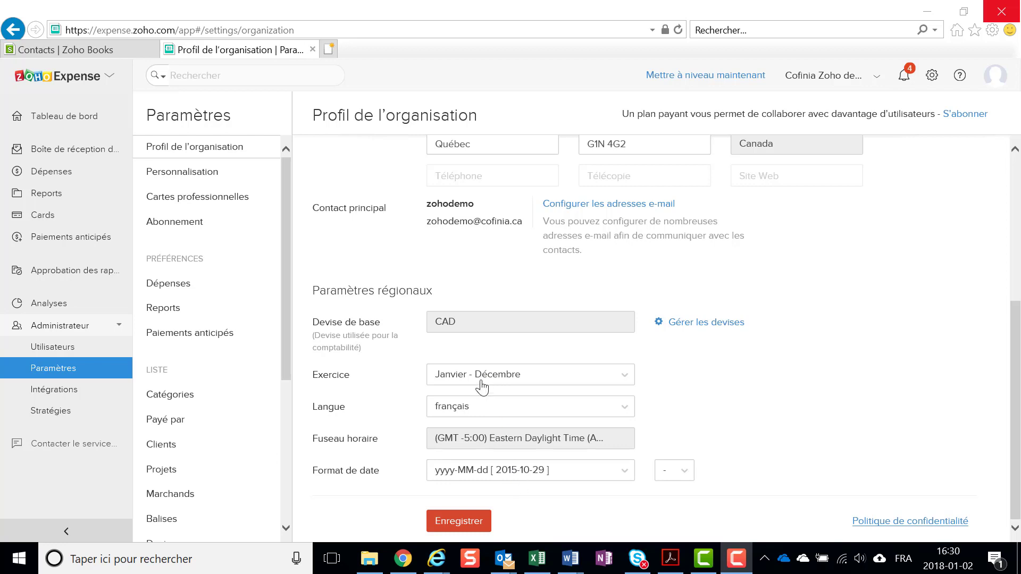
Open the user management settings and view the user list and the roles
{"action": "left_click", "coordinate": [932, 75]}
{"action": "left_click", "coordinate": [791, 204]}
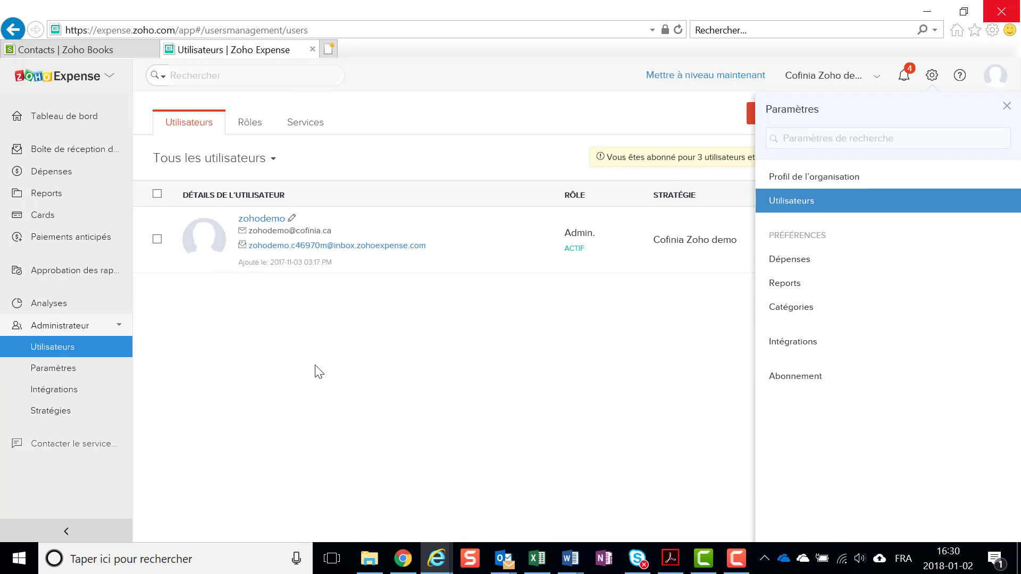
{"action": "left_click", "coordinate": [253, 124]}
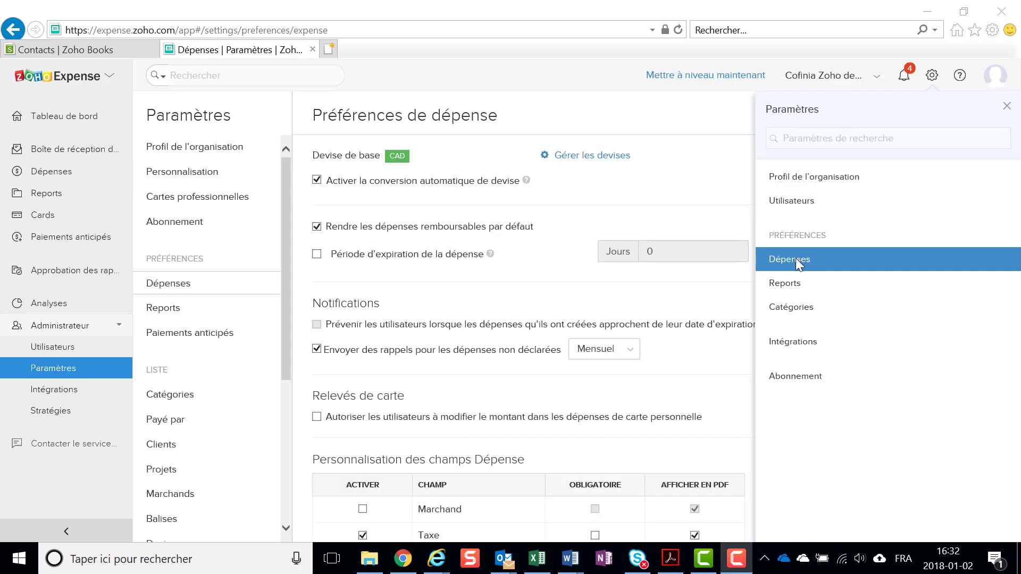
Review the expense preferences from automatic currency conversion down to the expense field customisation
{"action": "left_click", "coordinate": [669, 196]}
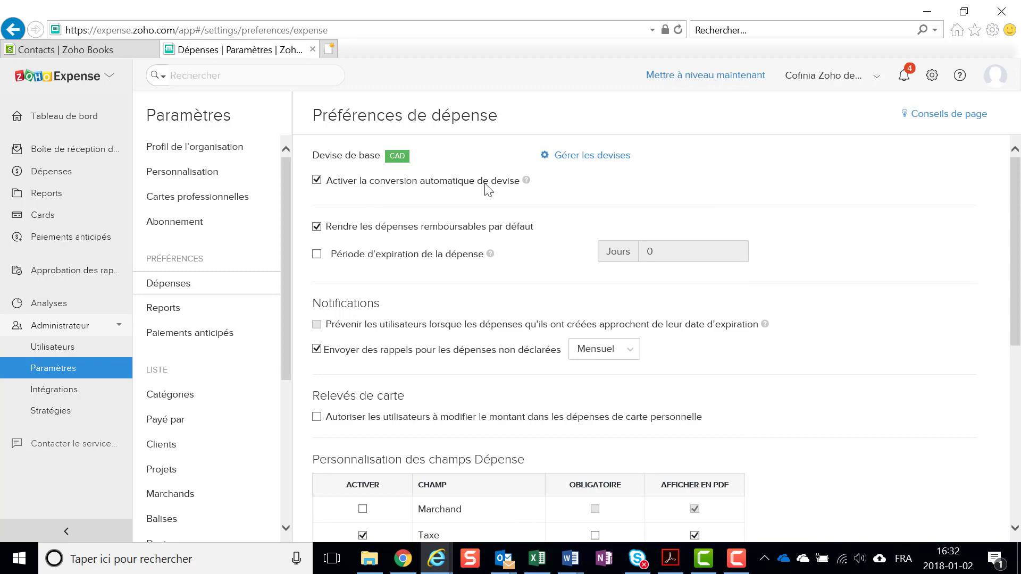
{"action": "mouse_move", "coordinate": [529, 183]}
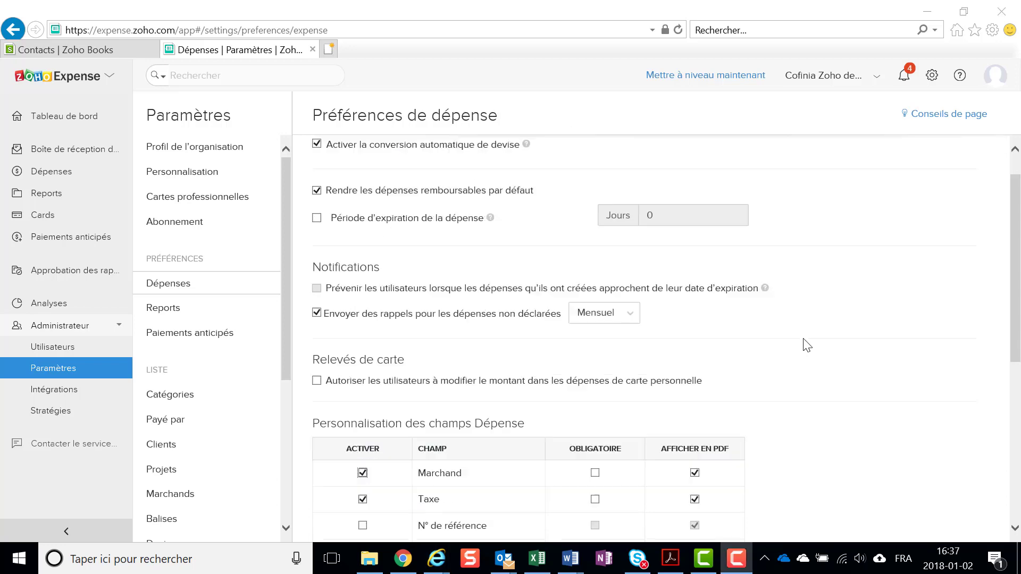
{"action": "scroll", "coordinate": [802, 346], "scroll_direction": "down", "scroll_amount": 6}
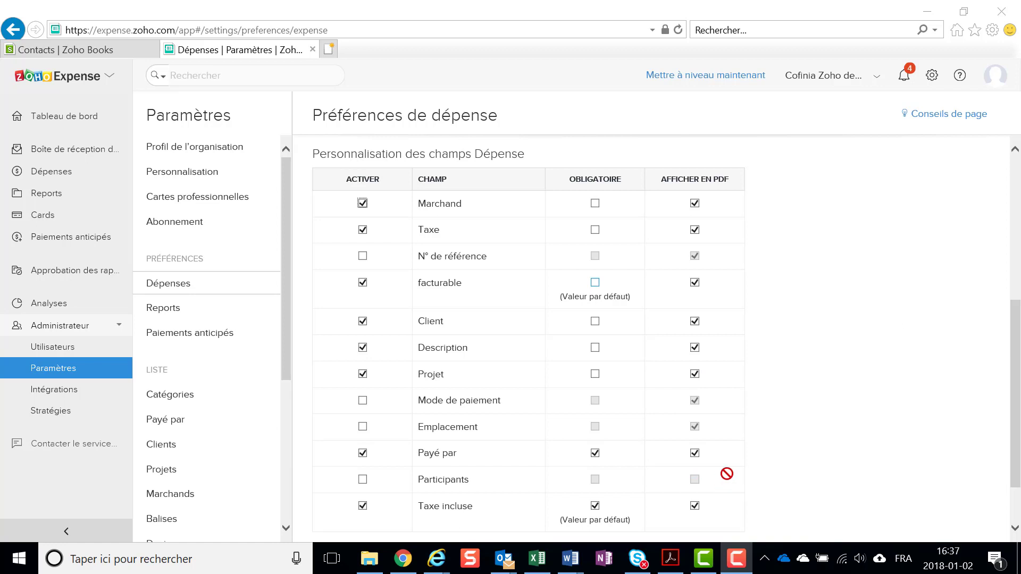
{"action": "scroll", "coordinate": [836, 405], "scroll_direction": "down", "scroll_amount": 1}
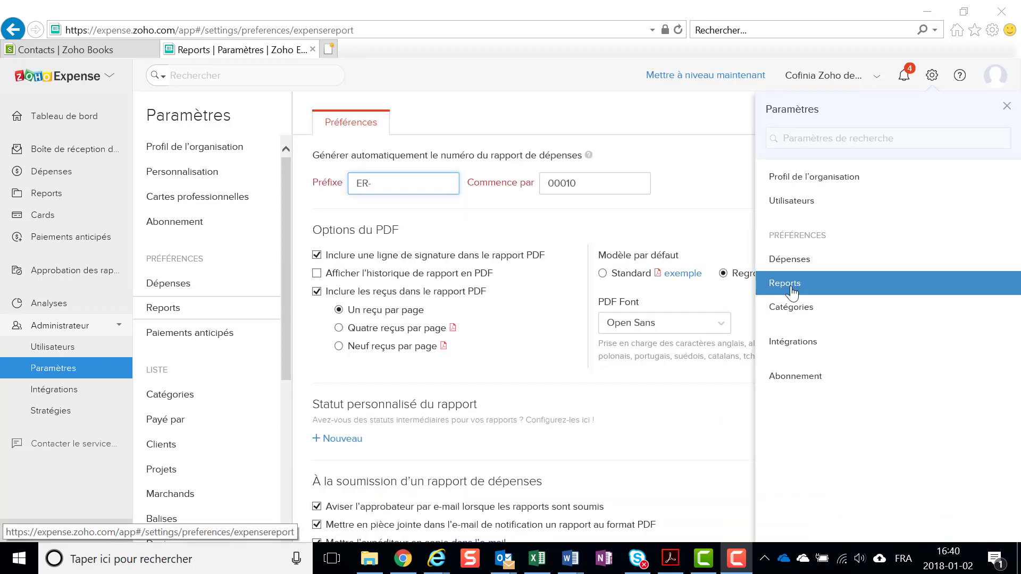
Open the report preferences and examine the example PDF of the "Regrouper par catégorie" template
{"action": "left_click", "coordinate": [792, 290]}
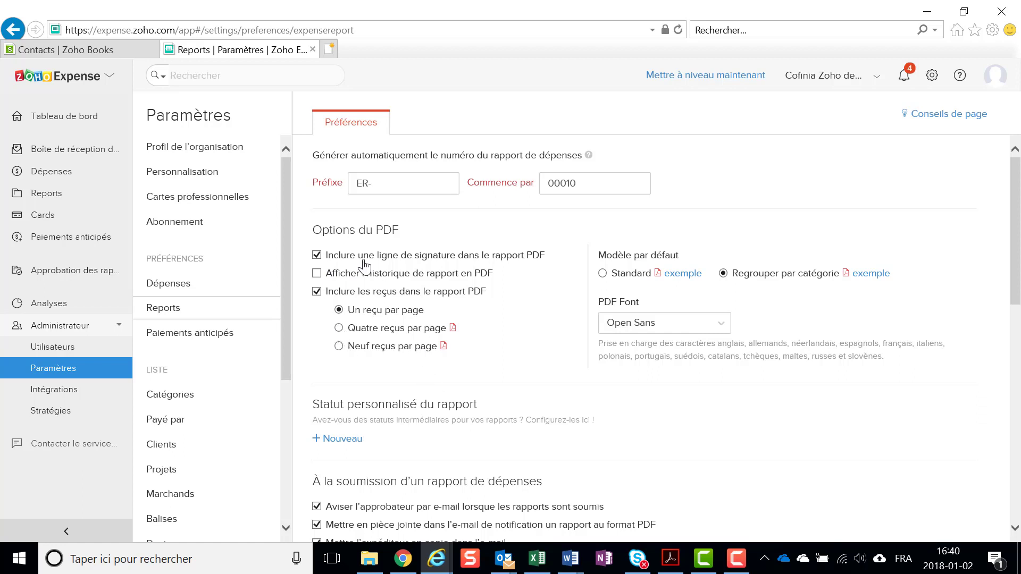
{"action": "left_click", "coordinate": [870, 274]}
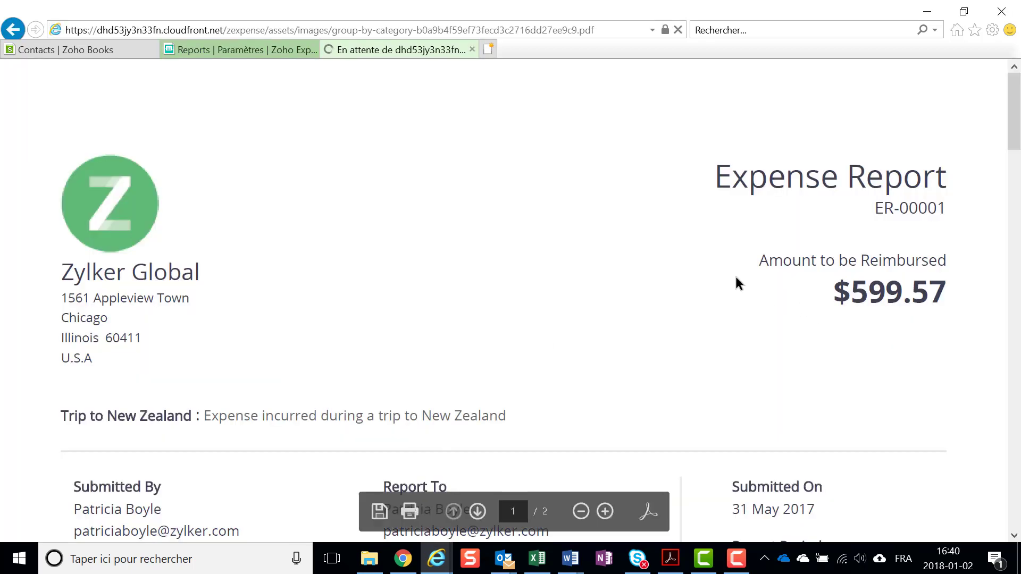
{"action": "scroll", "coordinate": [713, 275], "scroll_direction": "down", "scroll_amount": 2}
{"action": "scroll", "coordinate": [694, 272], "scroll_direction": "down", "scroll_amount": 12}
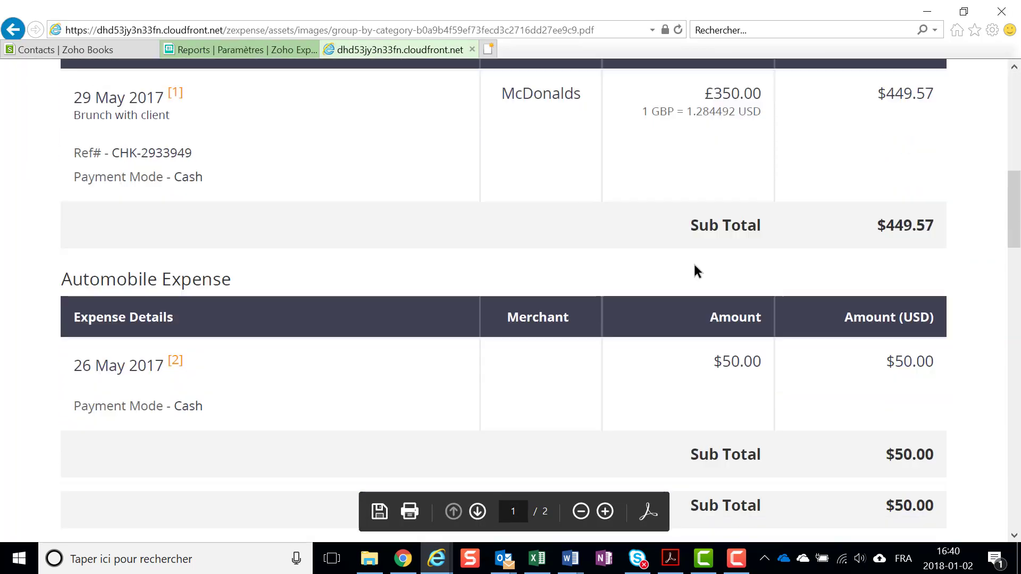
{"action": "scroll", "coordinate": [693, 263], "scroll_direction": "down", "scroll_amount": 3}
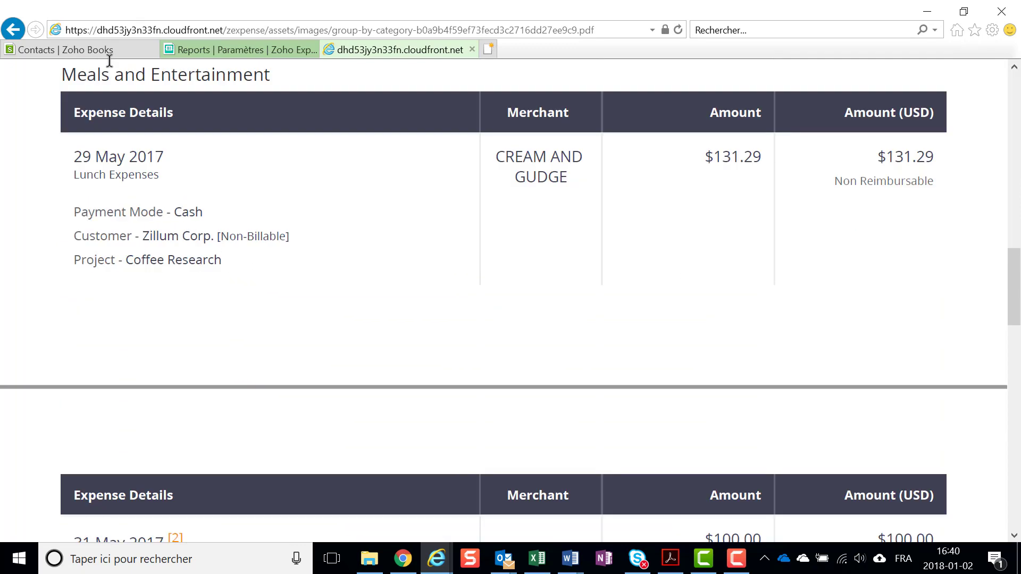
Return to the report preferences and review the submission, approval and notification options down to the report field customisation
{"action": "left_click", "coordinate": [266, 49]}
{"action": "scroll", "coordinate": [862, 308], "scroll_direction": "down", "scroll_amount": 5}
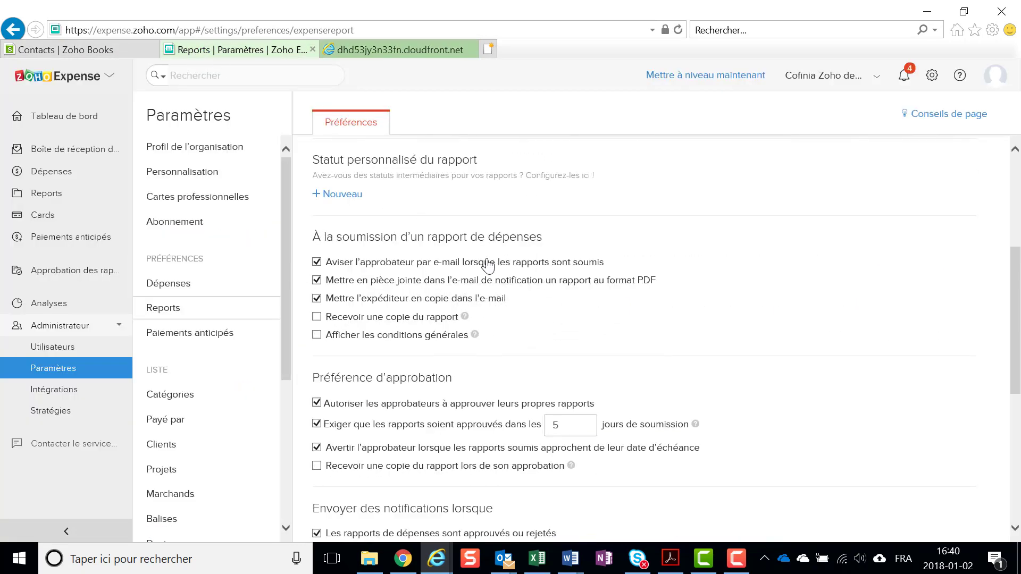
{"action": "scroll", "coordinate": [758, 334], "scroll_direction": "down", "scroll_amount": 4}
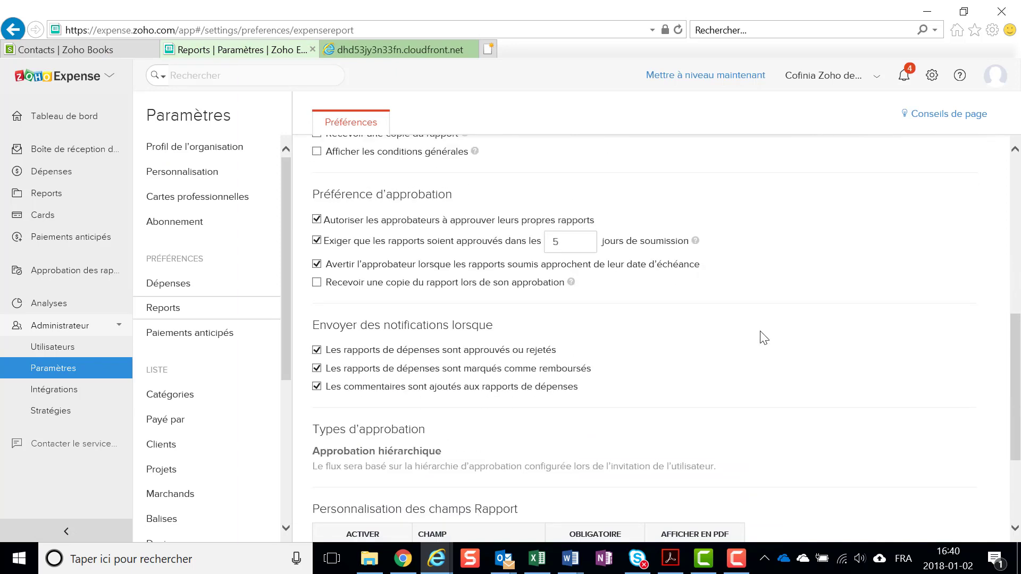
{"action": "scroll", "coordinate": [845, 325], "scroll_direction": "down", "scroll_amount": 3}
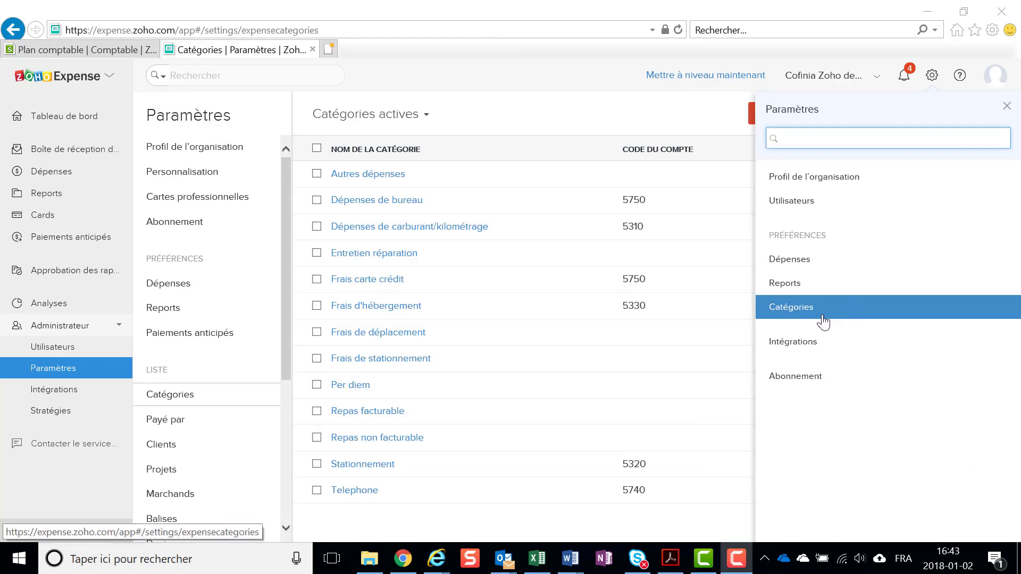
Examine the blank creation form and the import option for expense categories
{"action": "left_click", "coordinate": [803, 314]}
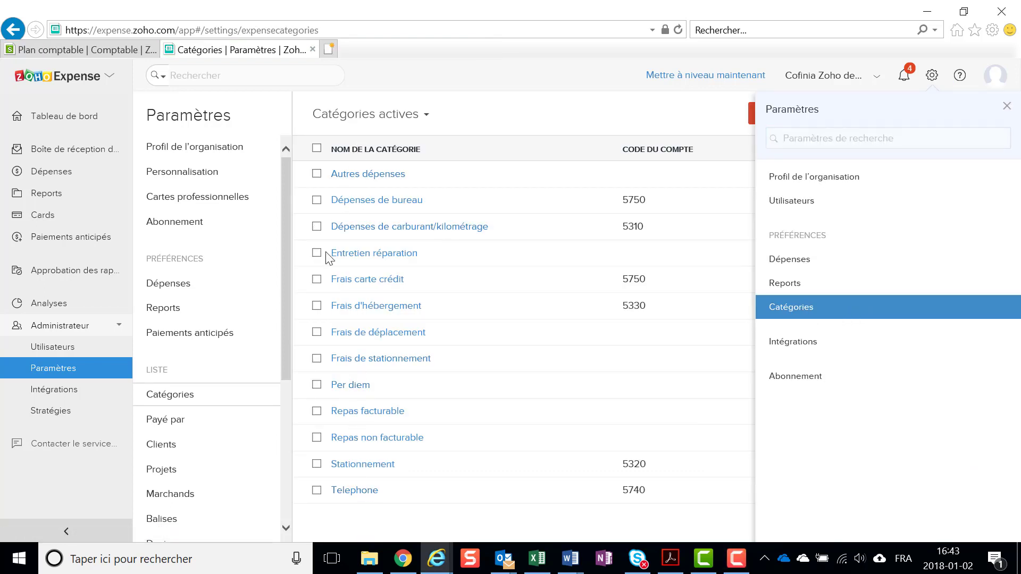
{"action": "left_click", "coordinate": [511, 115]}
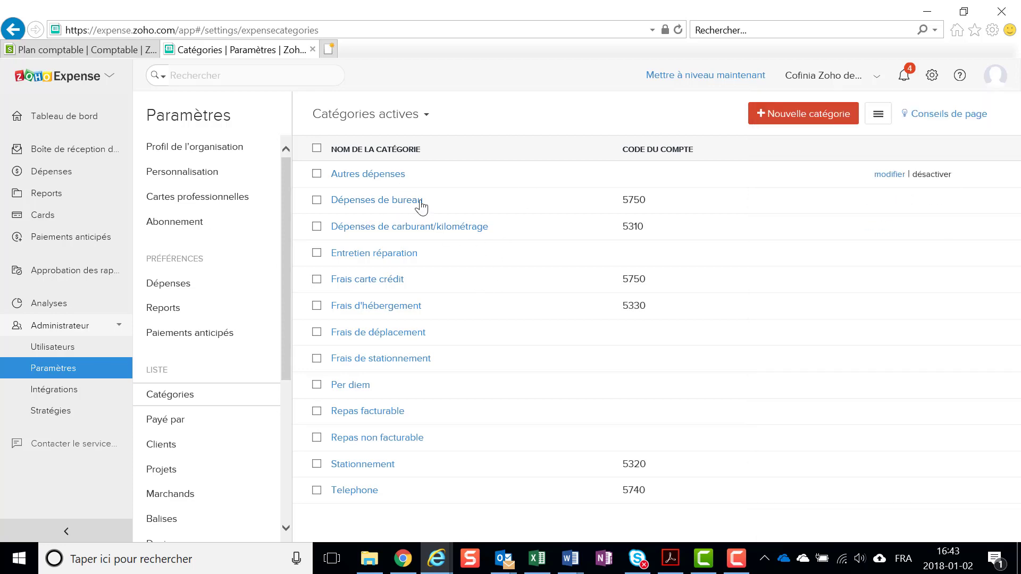
{"action": "left_click", "coordinate": [774, 115]}
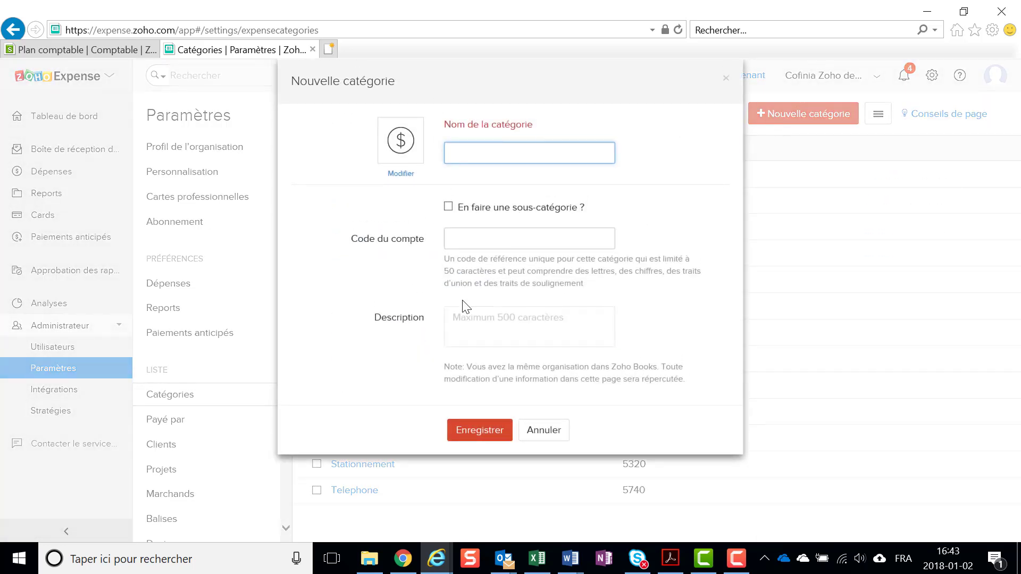
{"action": "left_click", "coordinate": [541, 437]}
{"action": "left_click", "coordinate": [878, 115]}
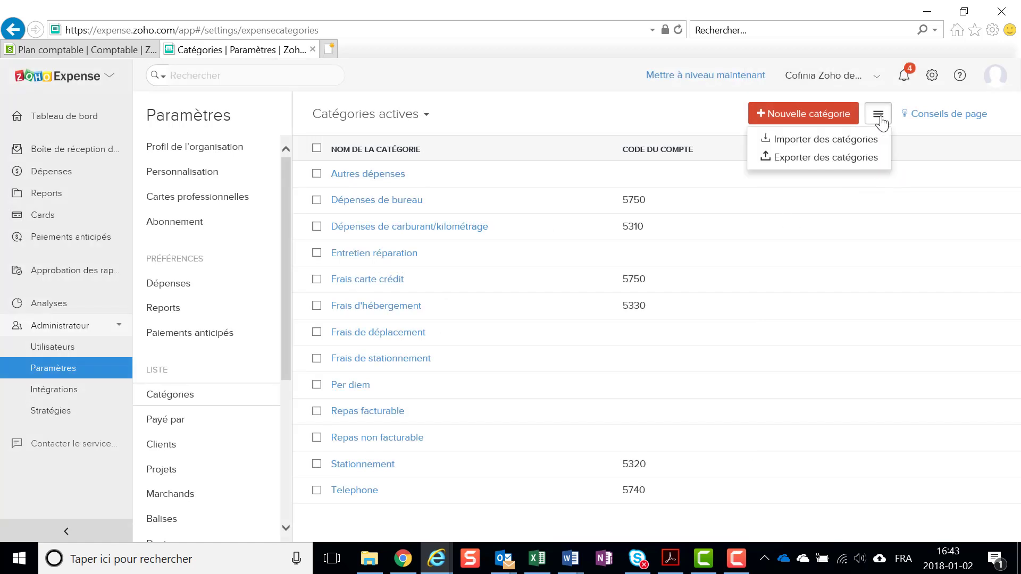
{"action": "left_click", "coordinate": [834, 144]}
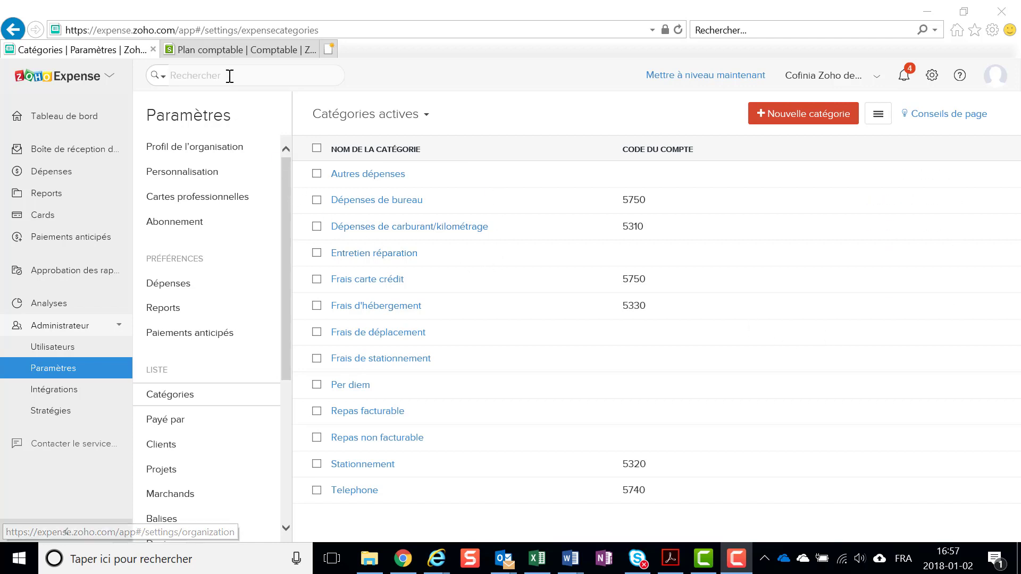
In Zoho Books, set the "Frais d'impression" account as active in Zoho Expense, save it, and reload the Zoho Expense category list
{"action": "left_click", "coordinate": [207, 51]}
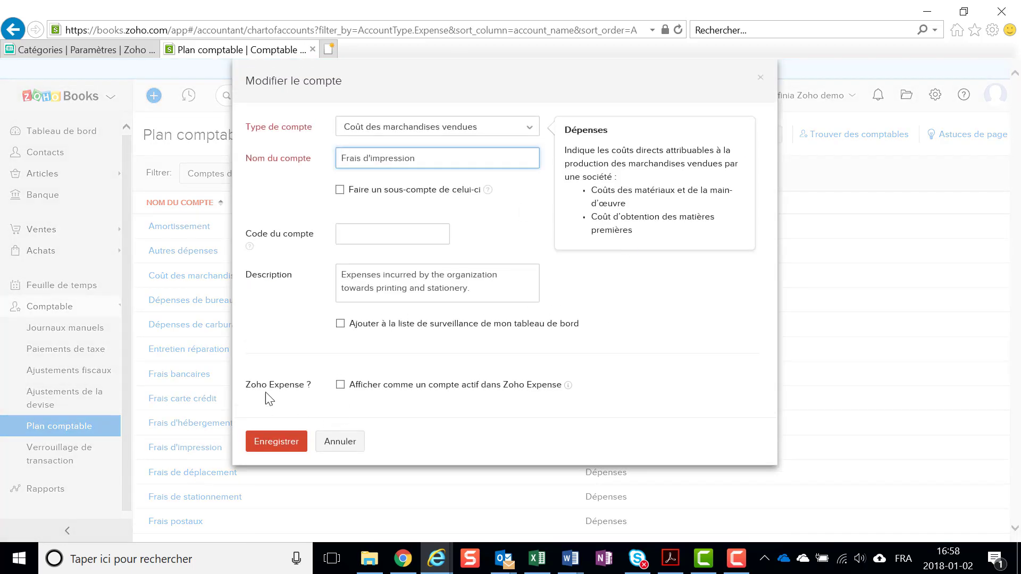
{"action": "left_click", "coordinate": [340, 386]}
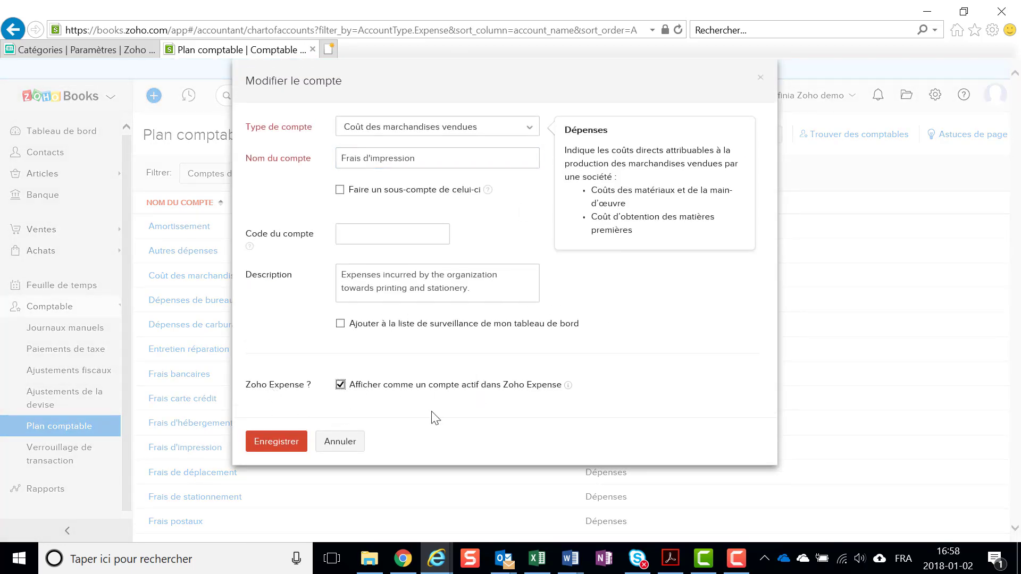
{"action": "left_click", "coordinate": [281, 443]}
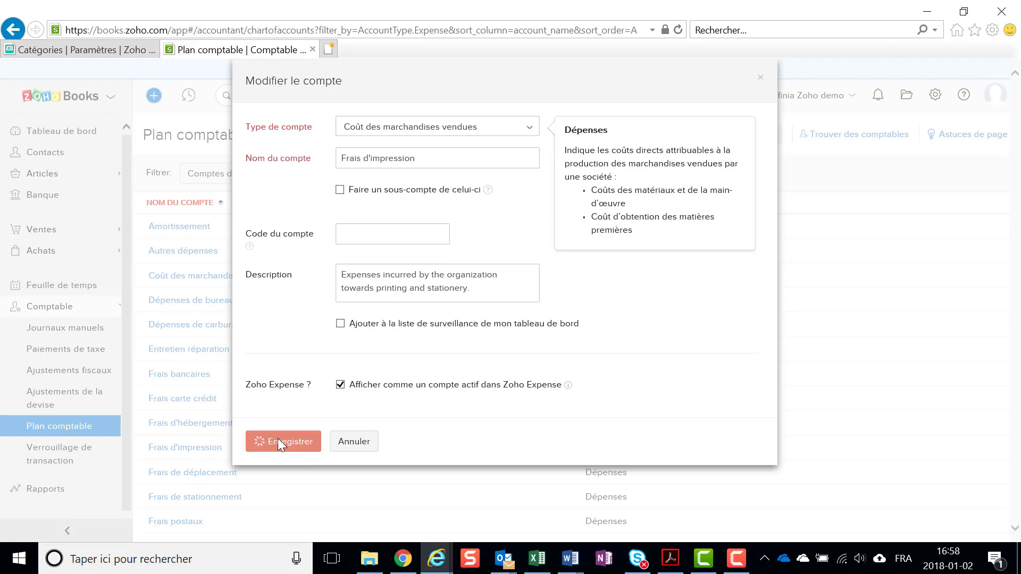
{"action": "left_click", "coordinate": [62, 48]}
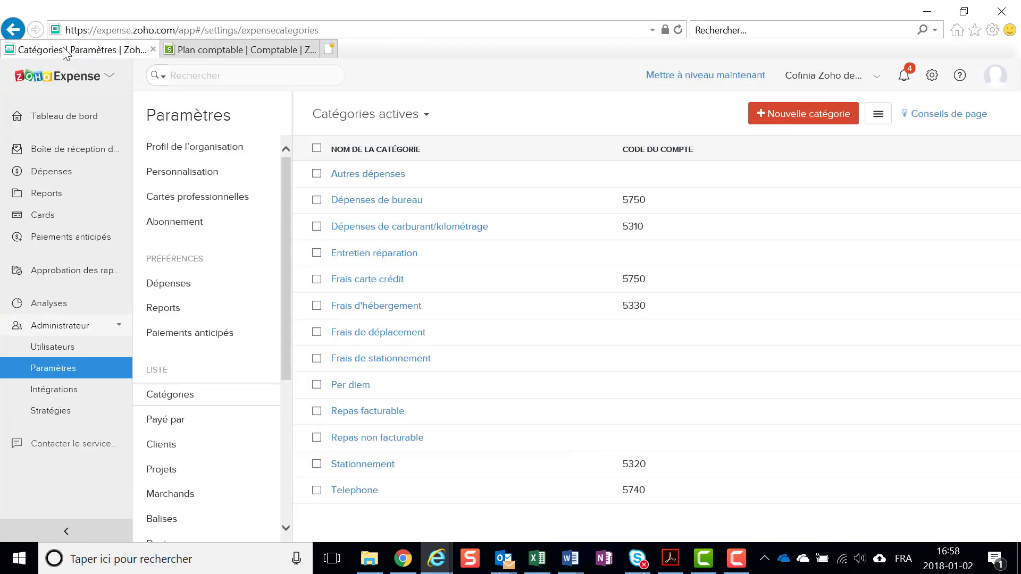
{"action": "left_click", "coordinate": [678, 29]}
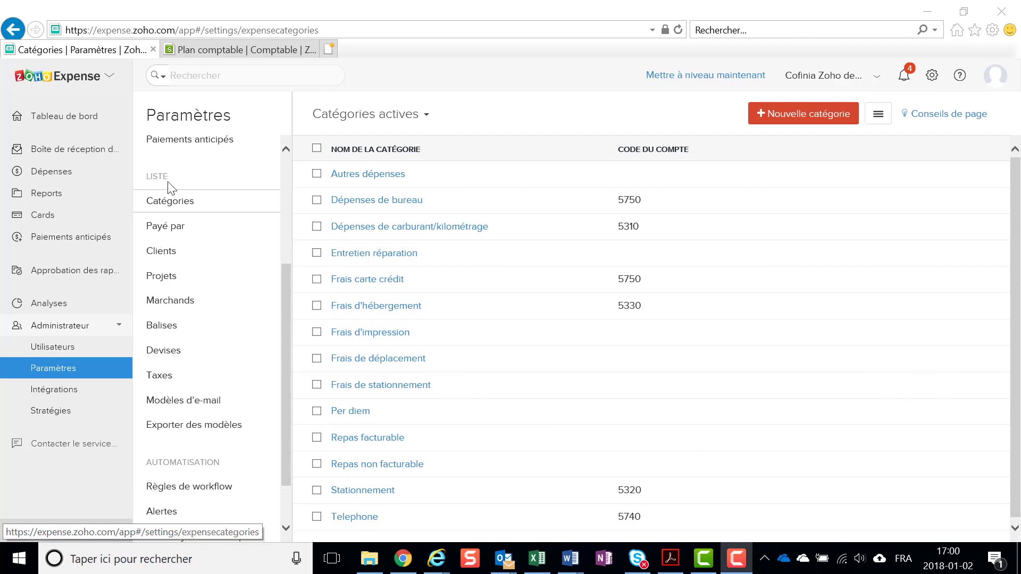
View the "Payé par" accounts and compare the client list with the contacts in Zoho Books, returning to Zoho Expense
{"action": "left_click", "coordinate": [166, 229]}
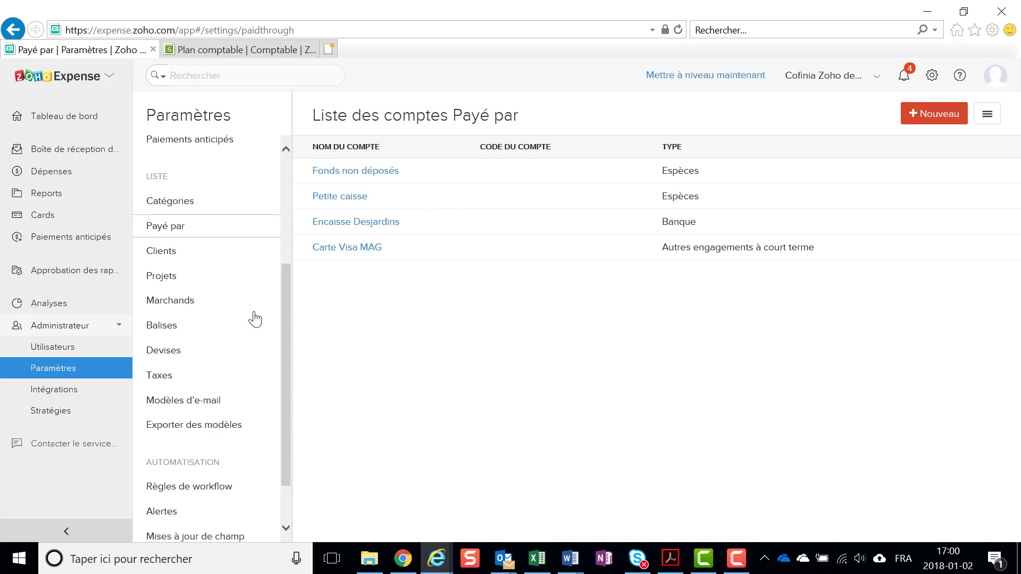
{"action": "left_click", "coordinate": [161, 253]}
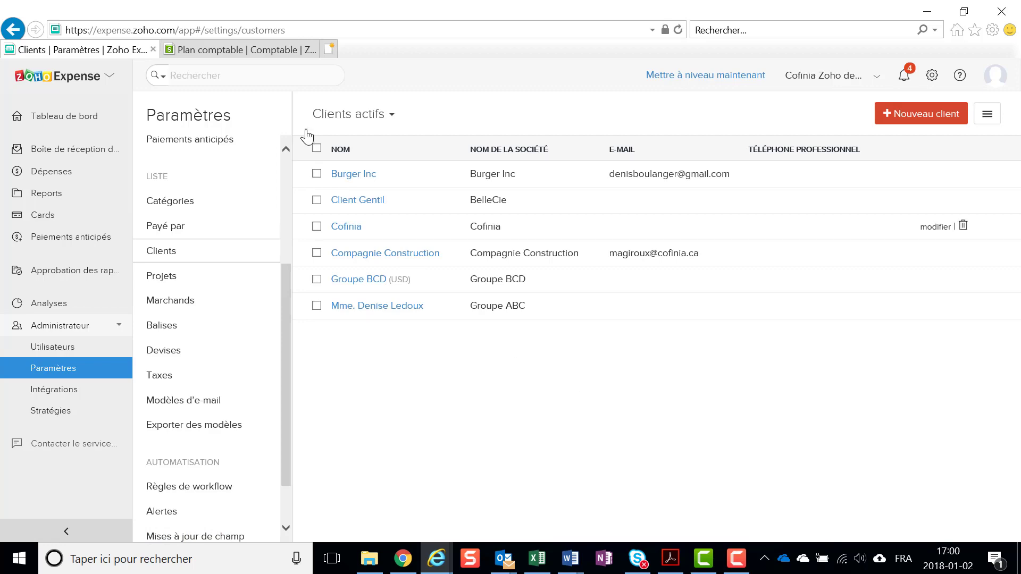
{"action": "left_click", "coordinate": [257, 51]}
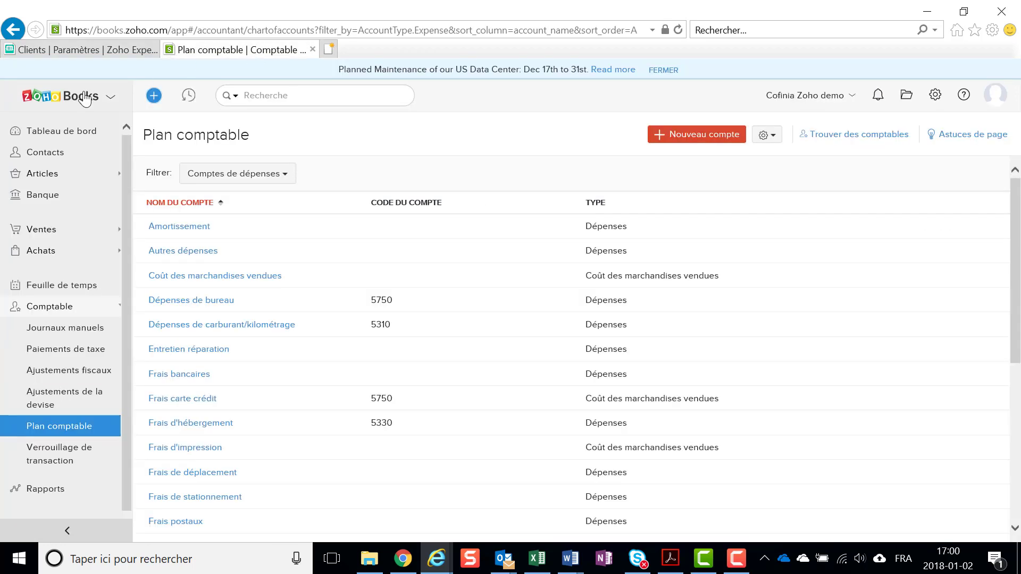
{"action": "left_click", "coordinate": [72, 152]}
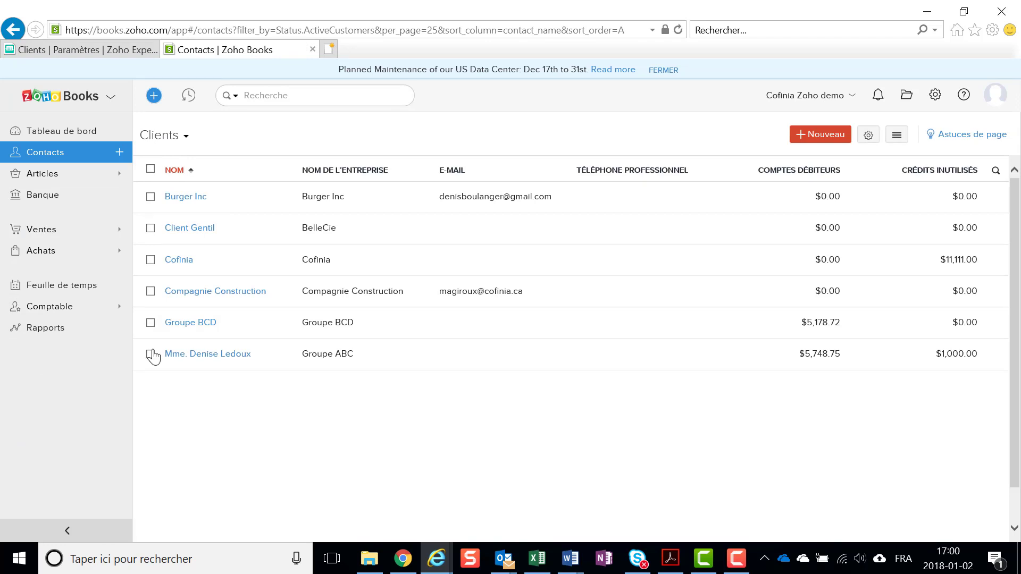
{"action": "left_click", "coordinate": [82, 49]}
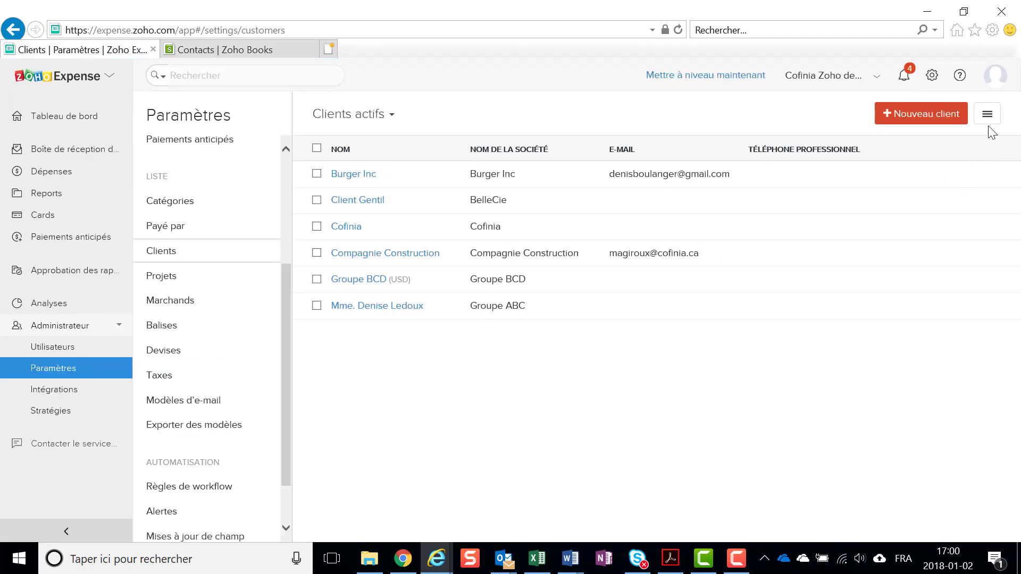
View the blank new-client form and the list of active projects
{"action": "left_click", "coordinate": [941, 118]}
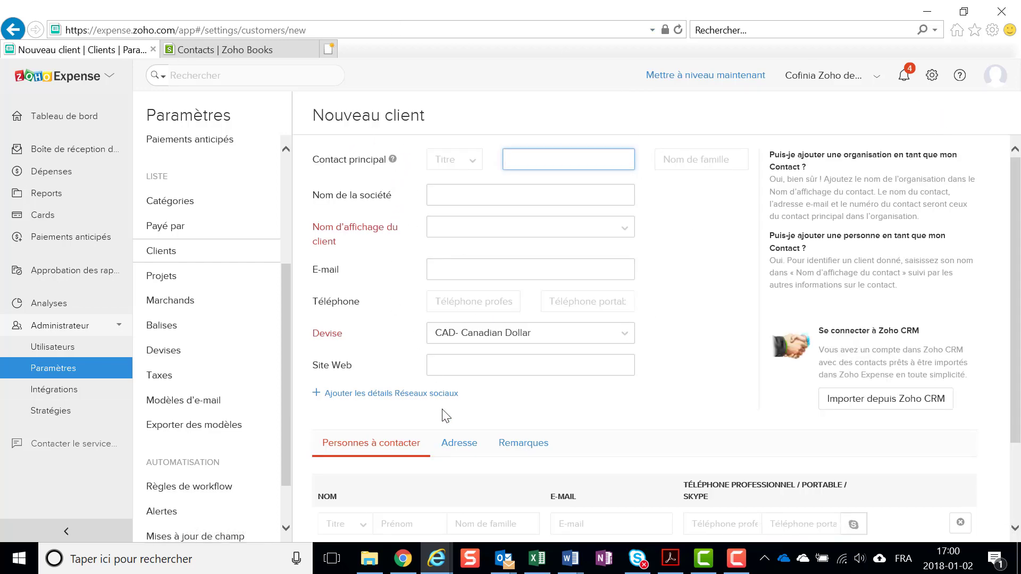
{"action": "left_click", "coordinate": [153, 277]}
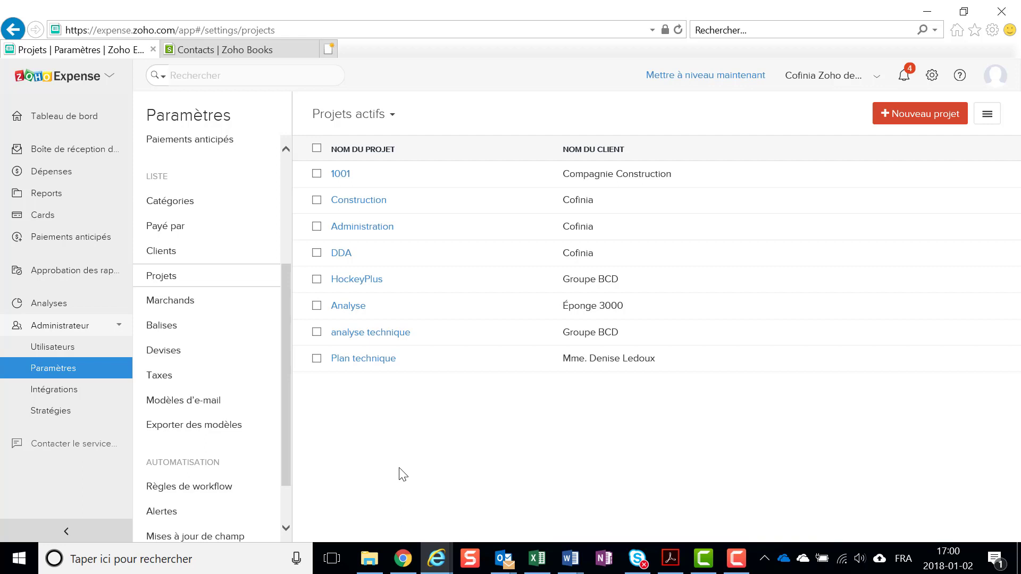
View the merchant list and select LA CHAMBRE DE COMMERCE DE LEVIS and SPORTIUM to examine the merge option
{"action": "left_click", "coordinate": [172, 304]}
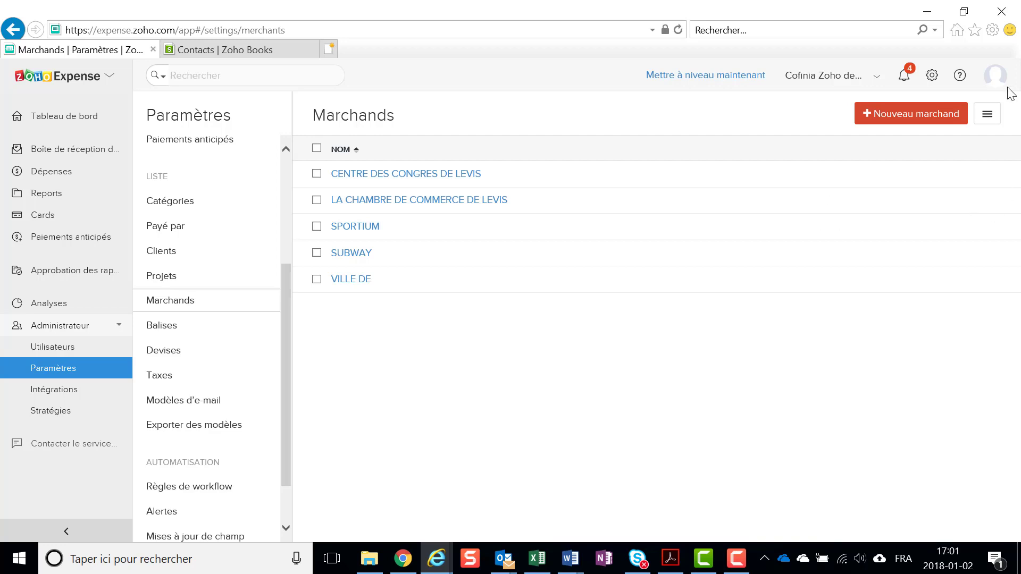
{"action": "left_click", "coordinate": [317, 201]}
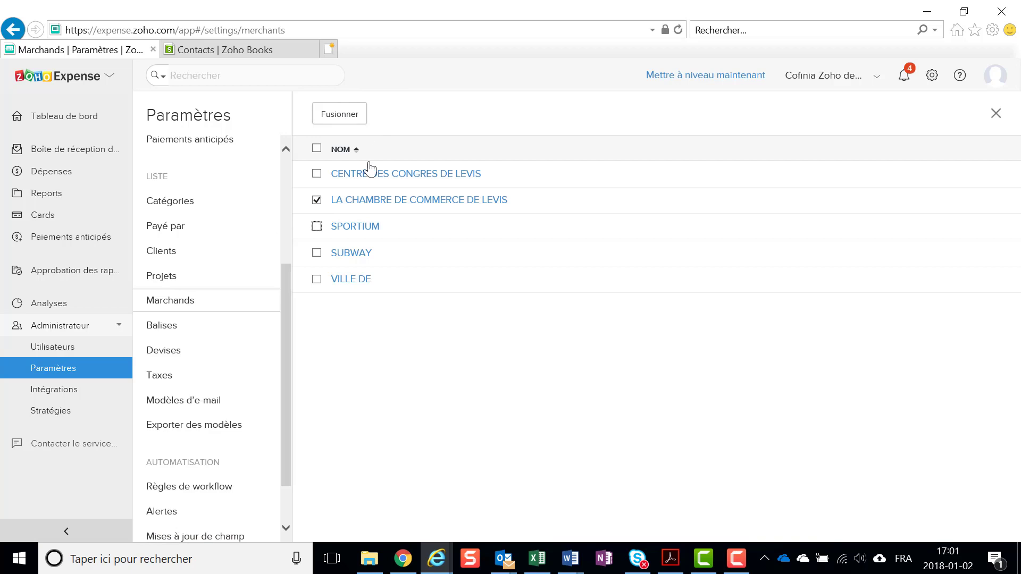
{"action": "left_click", "coordinate": [316, 226]}
View the tags and their options, and examine the blank new-tag form without creating a tag
{"action": "left_click", "coordinate": [181, 334]}
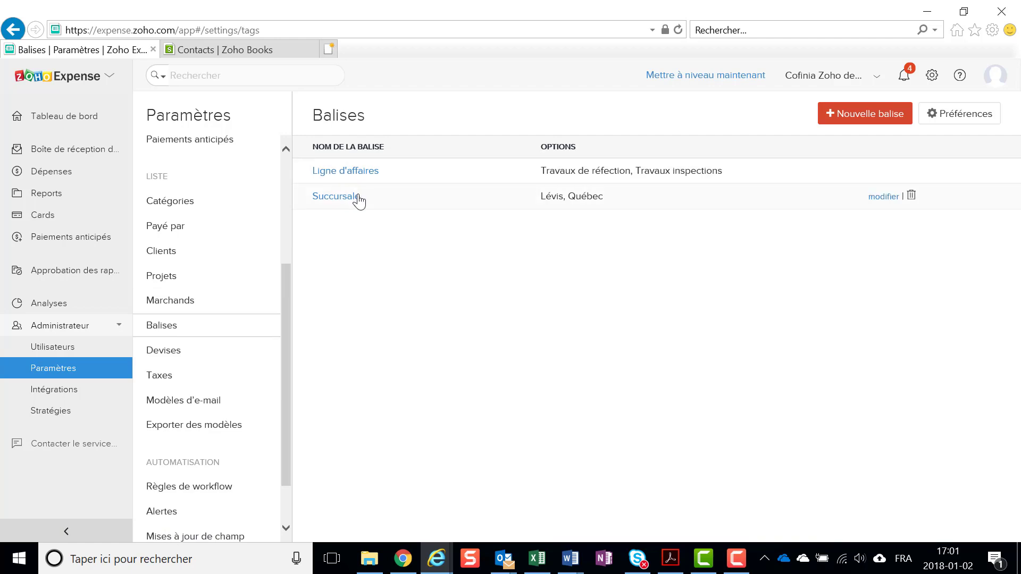
{"action": "left_click", "coordinate": [839, 118]}
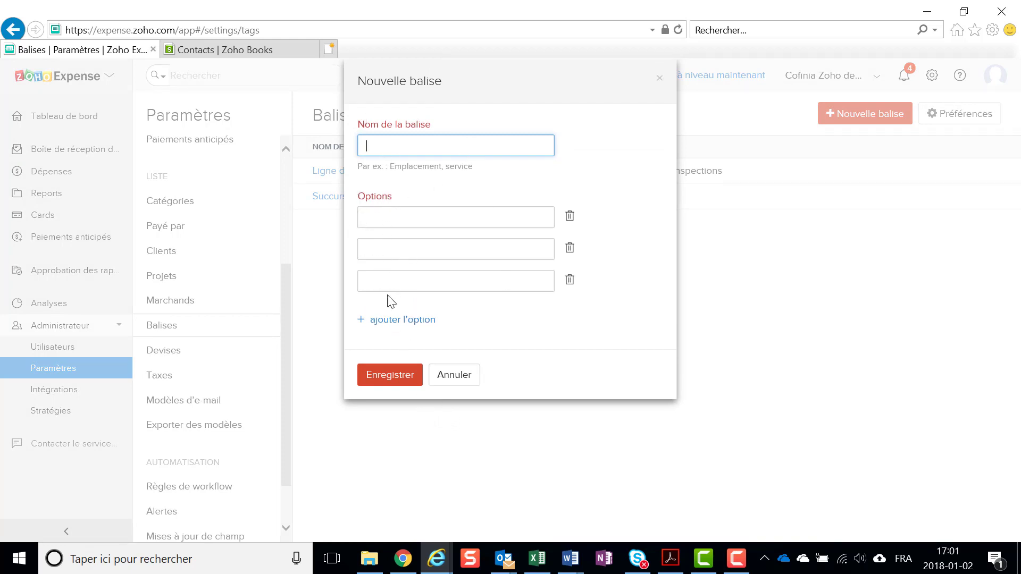
{"action": "left_click", "coordinate": [457, 386]}
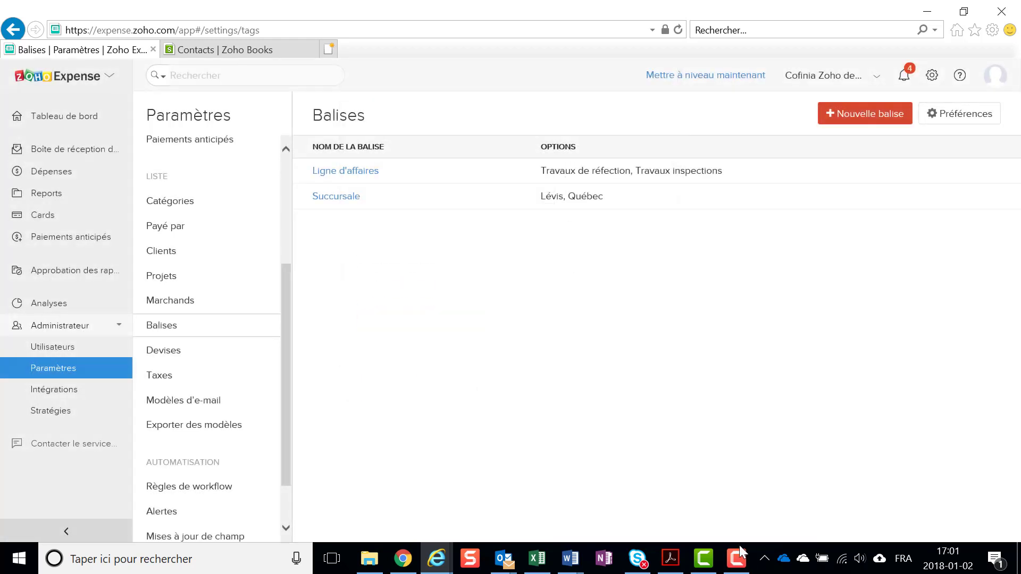
Review the settings lists for currencies, tax rates and e-mail templates
{"action": "left_click", "coordinate": [186, 352]}
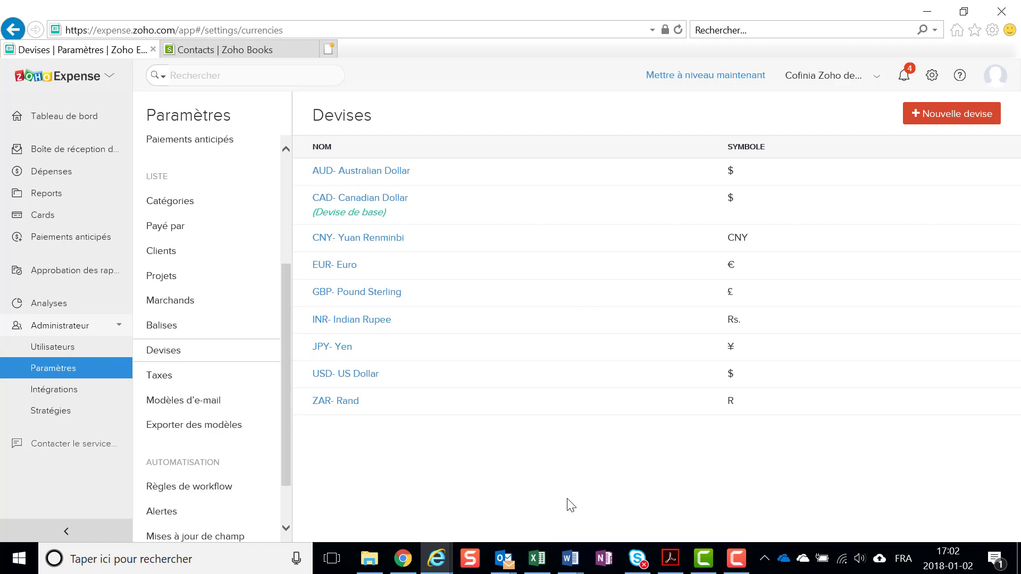
{"action": "left_click", "coordinate": [159, 377]}
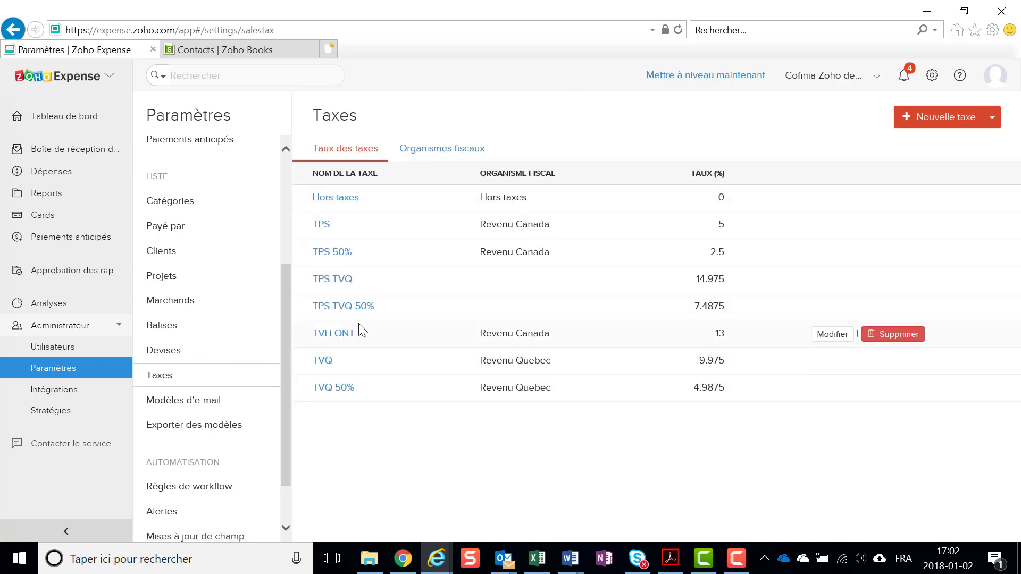
{"action": "left_click", "coordinate": [198, 403]}
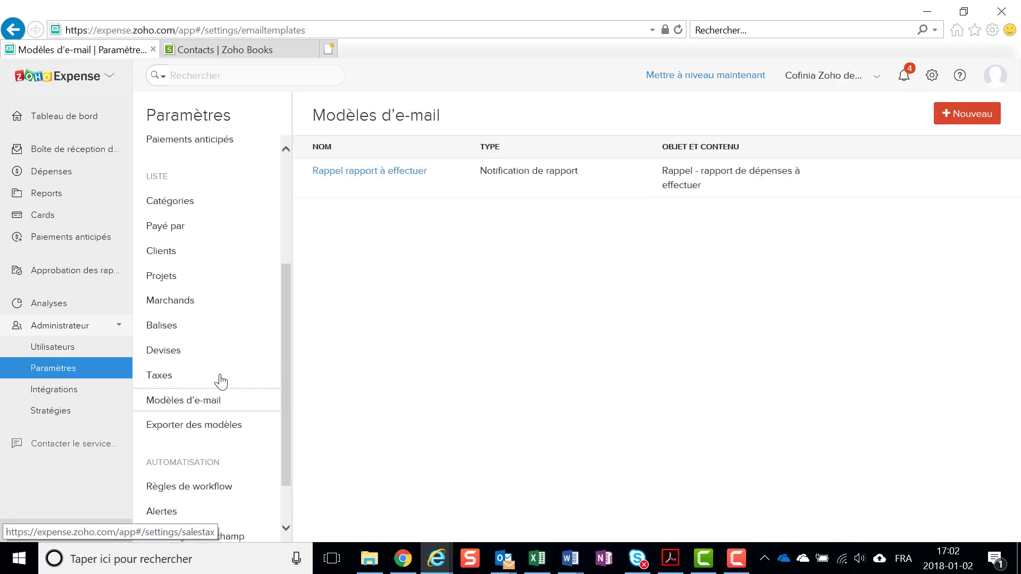
Open the workflow rule "Rappel de soumettre un rapport" and examine its execution schedule, trigger filter and immediate actions
{"action": "scroll", "coordinate": [220, 382], "scroll_direction": "down", "scroll_amount": 2}
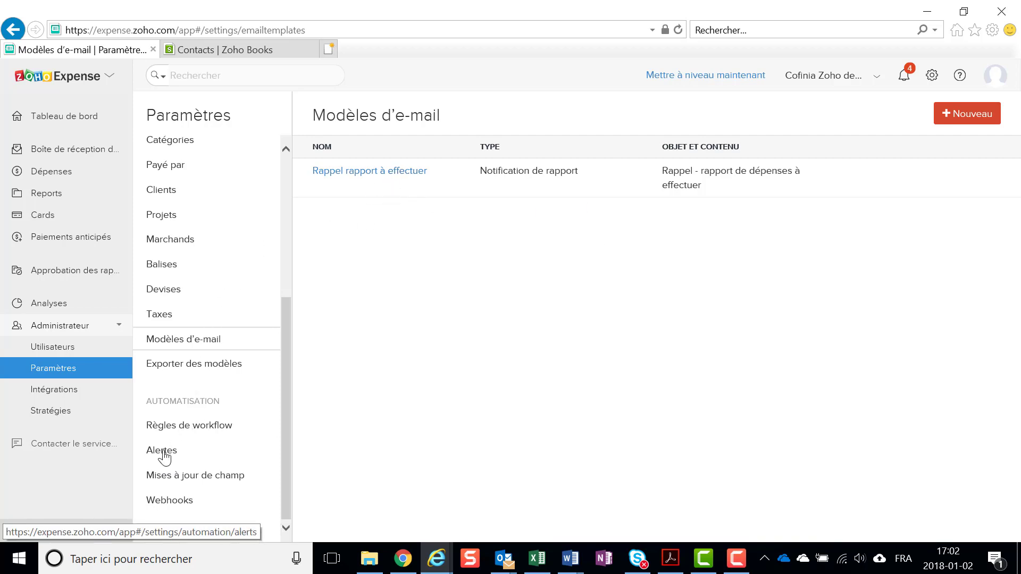
{"action": "left_click", "coordinate": [178, 427]}
{"action": "left_click", "coordinate": [423, 173]}
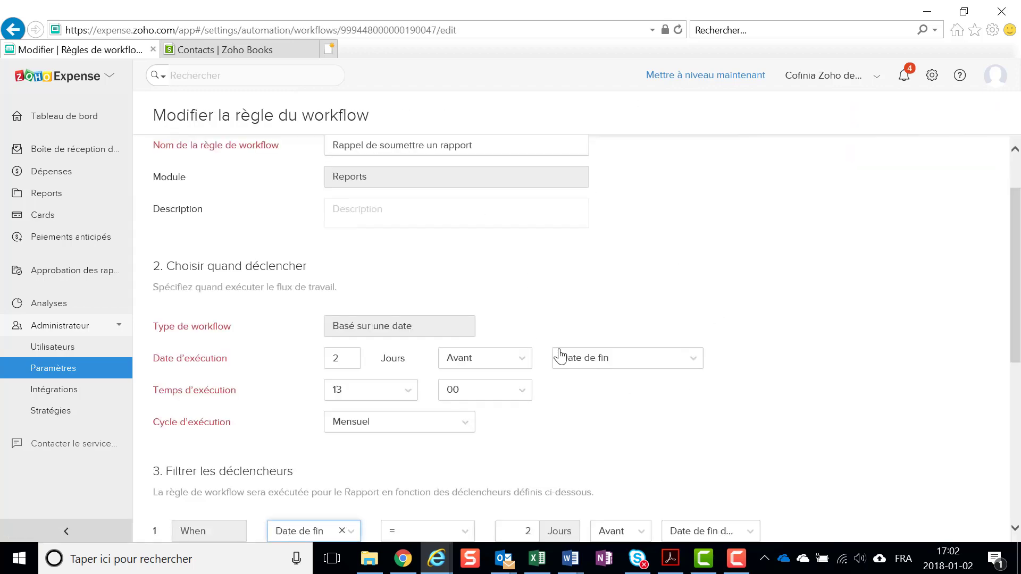
{"action": "scroll", "coordinate": [646, 204], "scroll_direction": "down", "scroll_amount": 5}
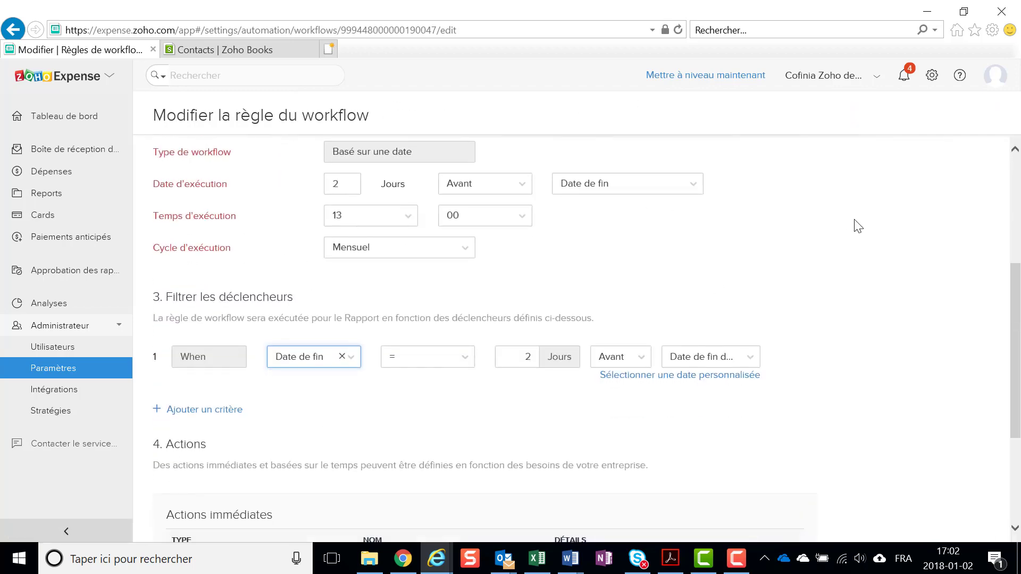
{"action": "scroll", "coordinate": [858, 226], "scroll_direction": "down", "scroll_amount": 4}
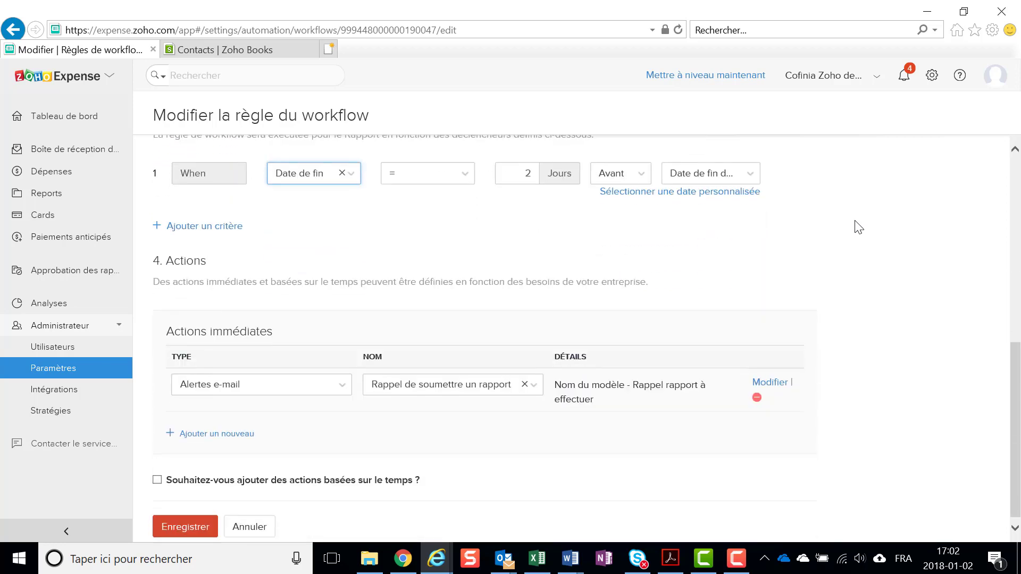